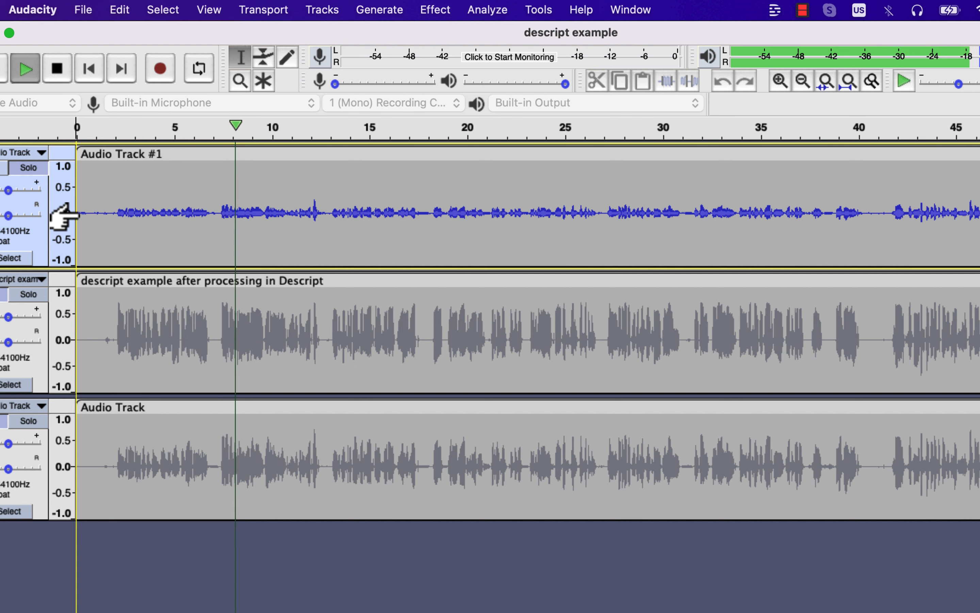
Stop playback, turn off solo on Audio Track #1 and select the unprocessed-by-Descript Audio Track at the end of the track list.
key(space)
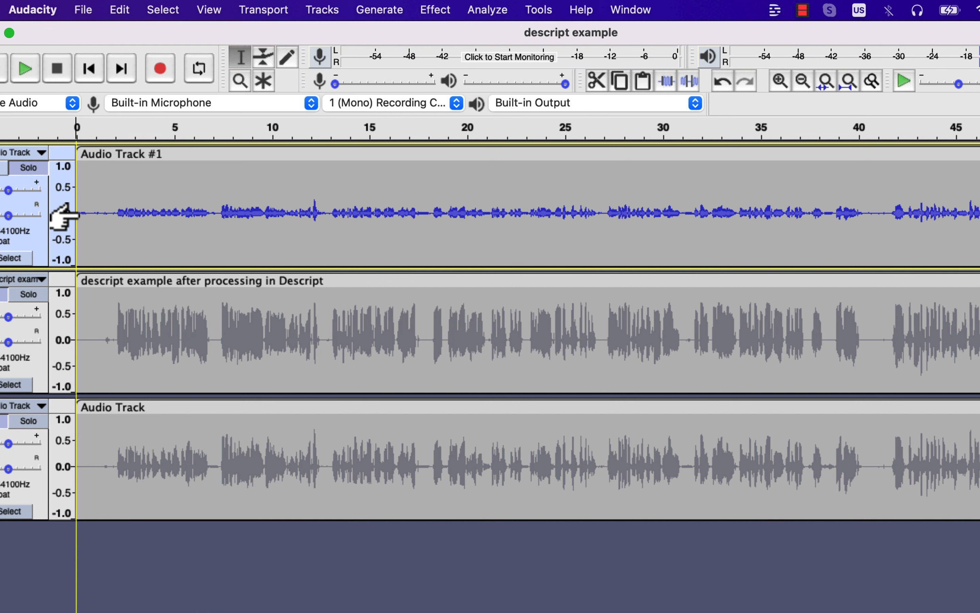
click(33, 172)
click(89, 329)
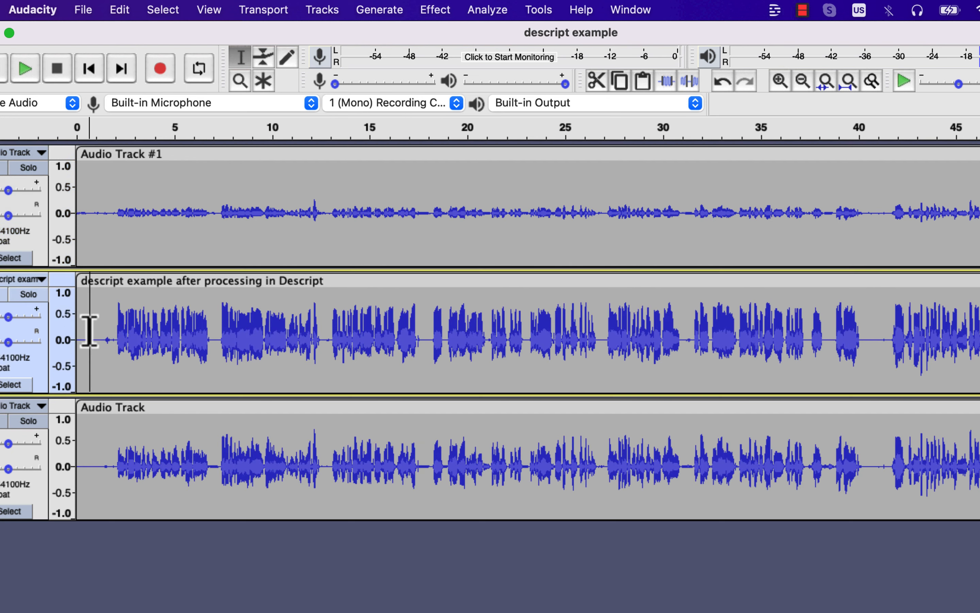
click(87, 462)
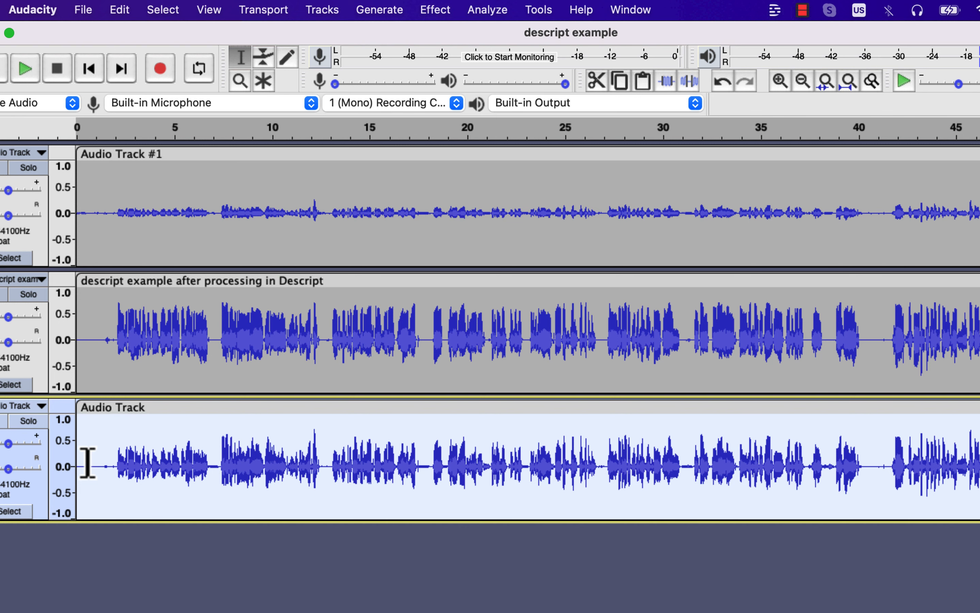
Play the audio while alternating solo between the Descript-processed track and the last Audio Track to compare their sound.
click(34, 312)
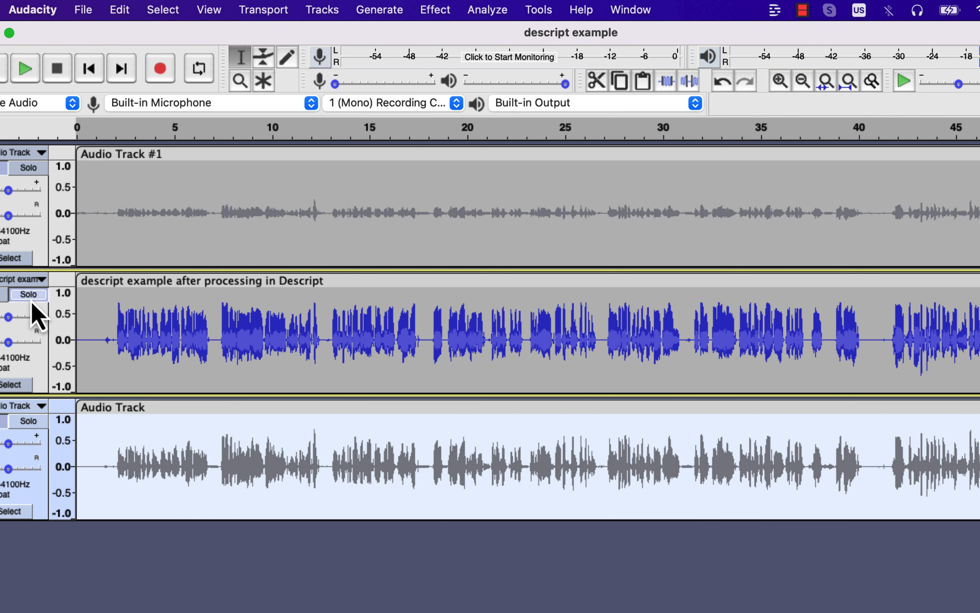
key(space)
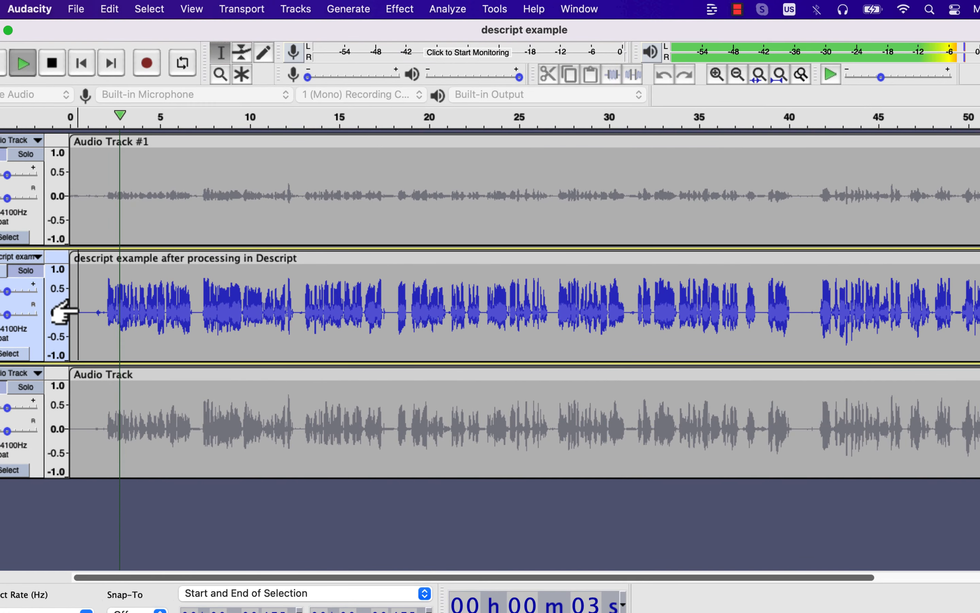
click(34, 390)
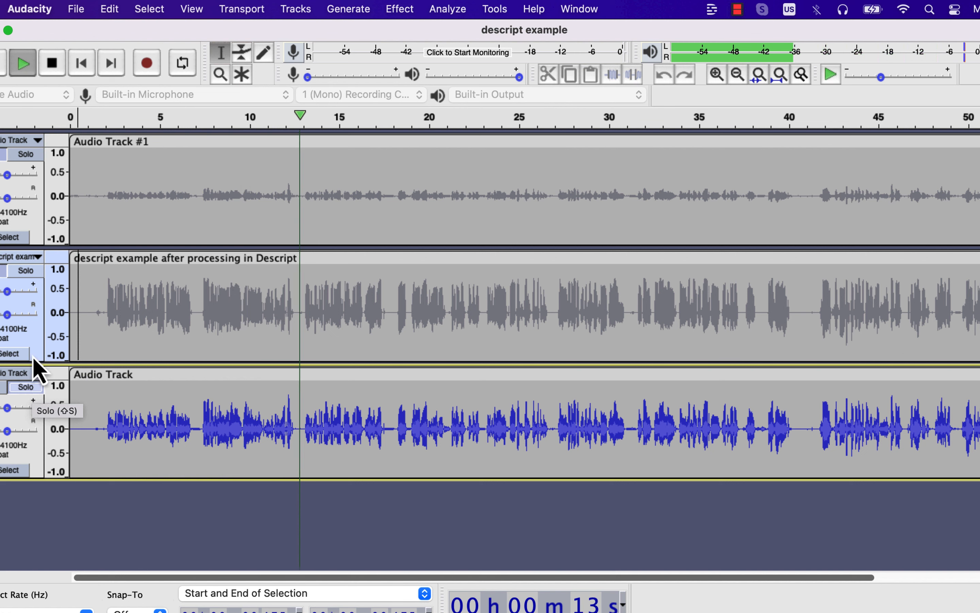
click(33, 272)
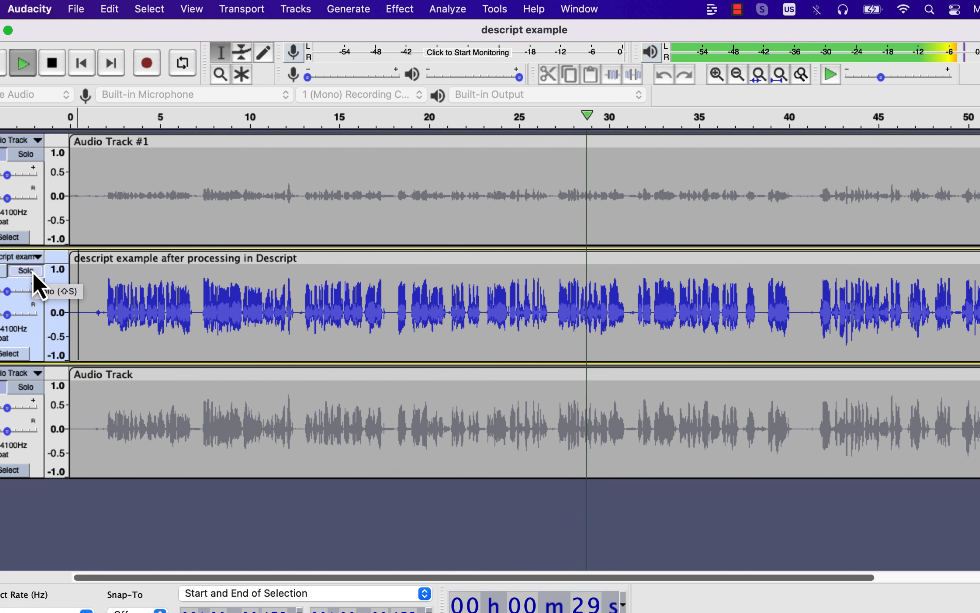
click(29, 389)
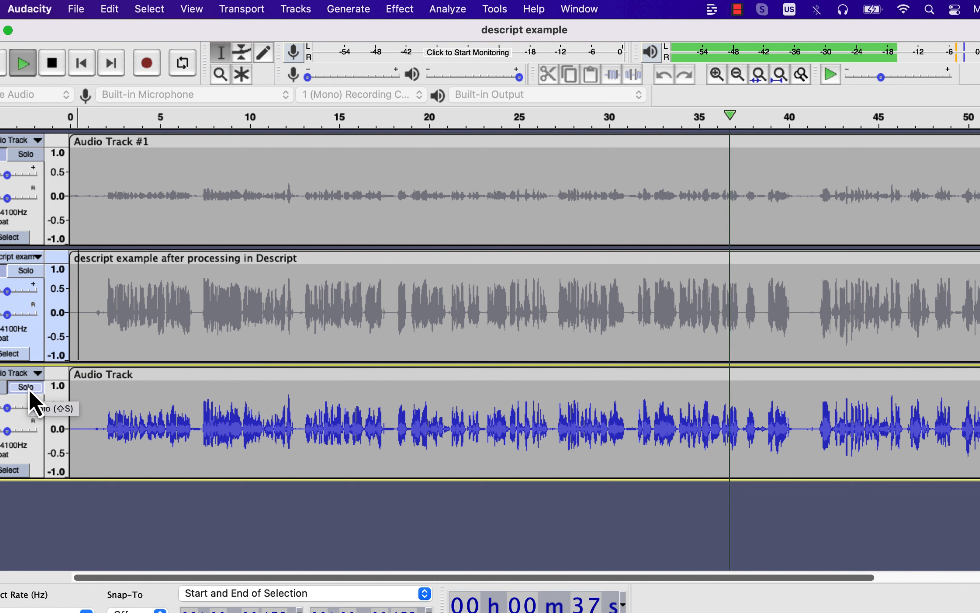
click(30, 270)
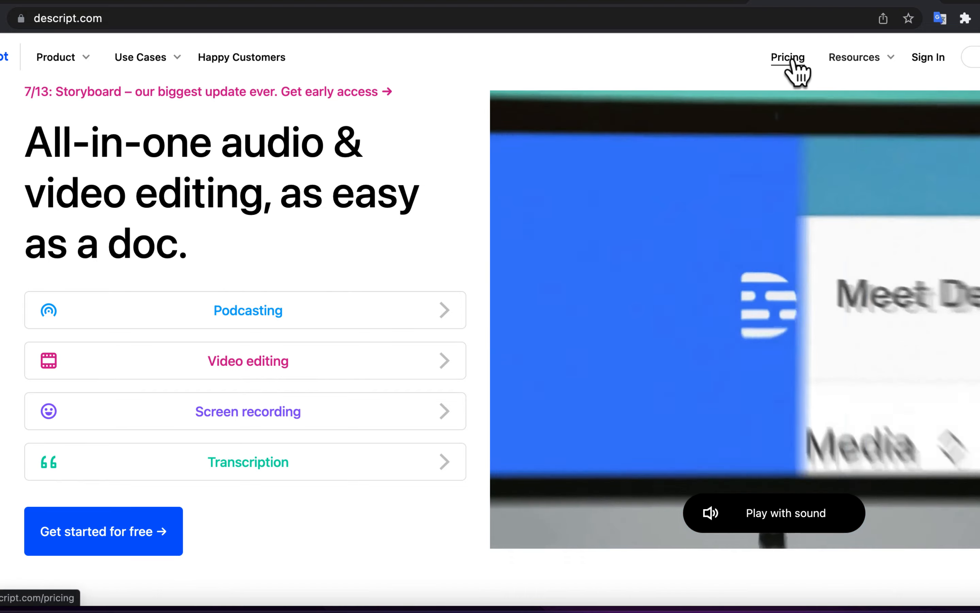
Open Descript's pricing page and examine the available plans.
click(792, 61)
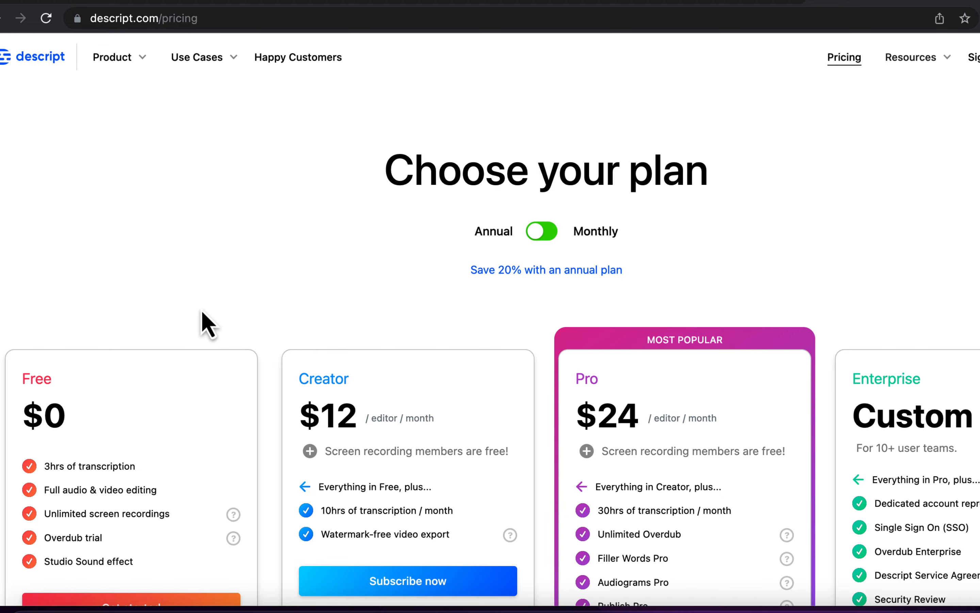
scroll(199, 310, down, 5)
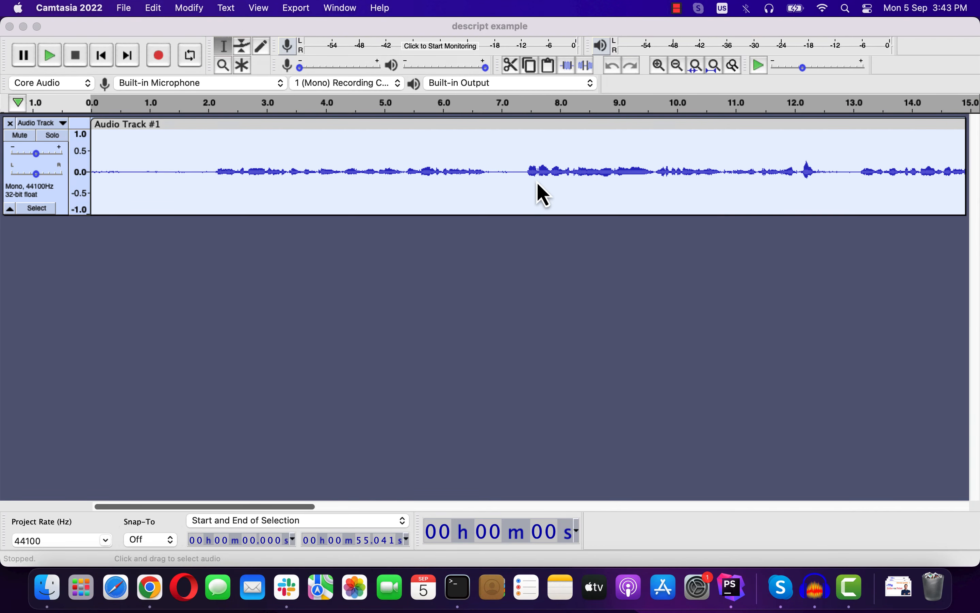
Export Audio Track #1 from Audacity as descript example.wav to the Sample Audio folder, leaving the metadata tags empty.
click(127, 272)
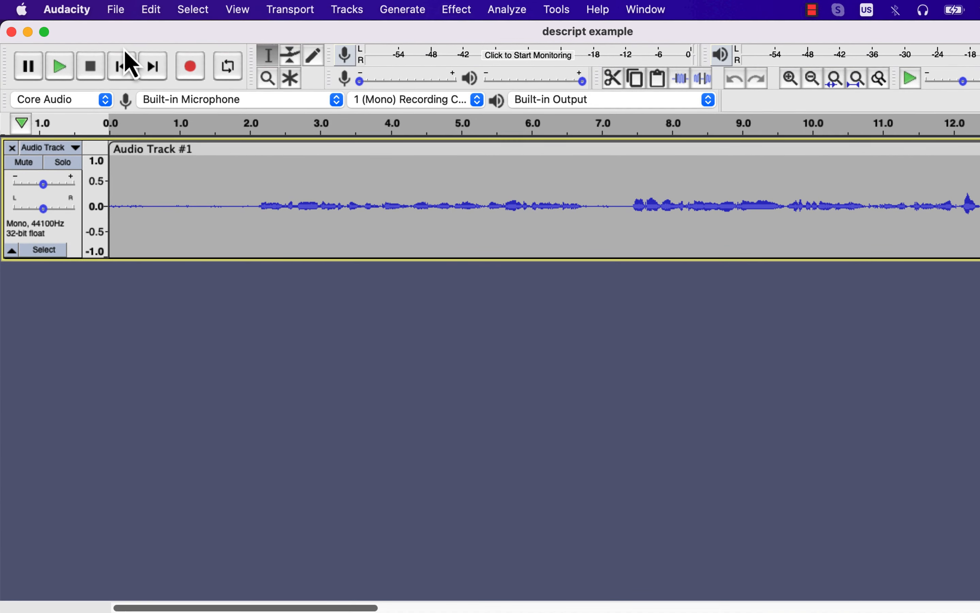
click(98, 8)
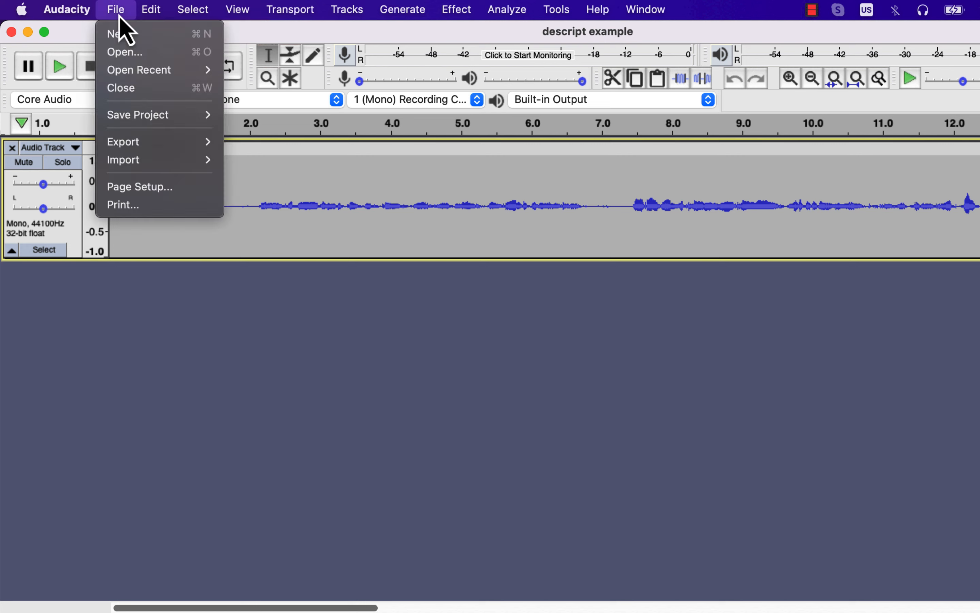
mouse_move(144, 149)
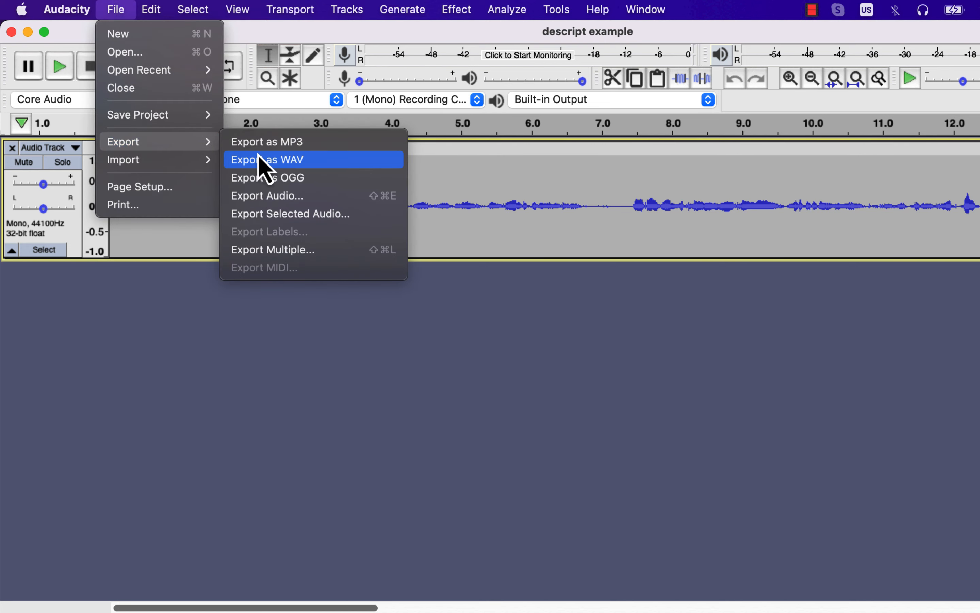
click(267, 163)
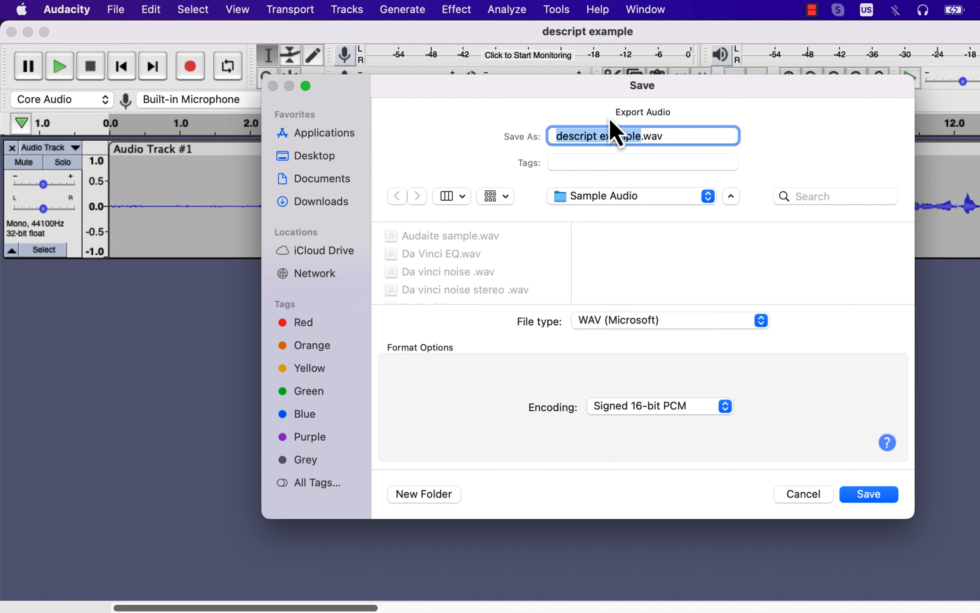
click(863, 494)
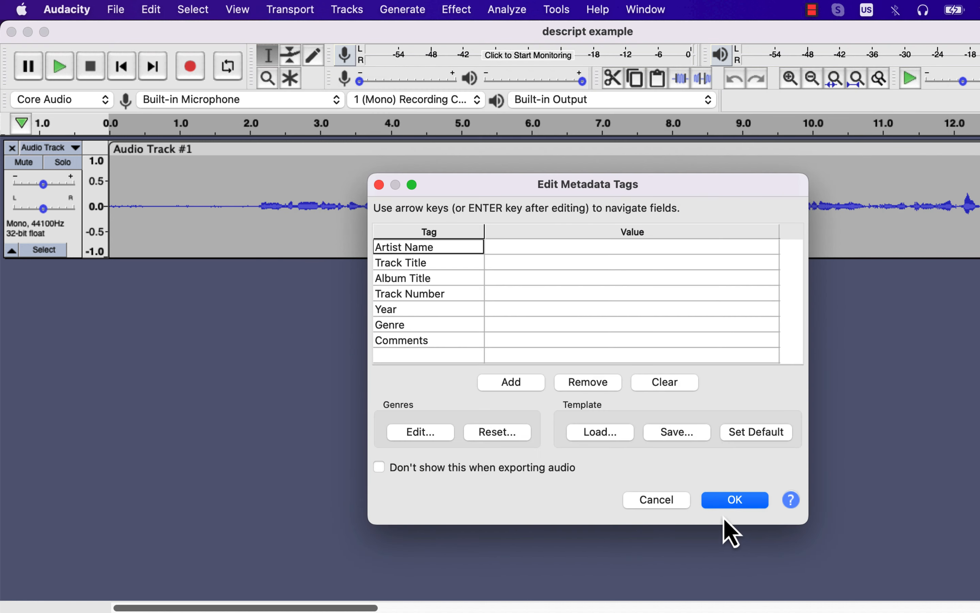
click(727, 505)
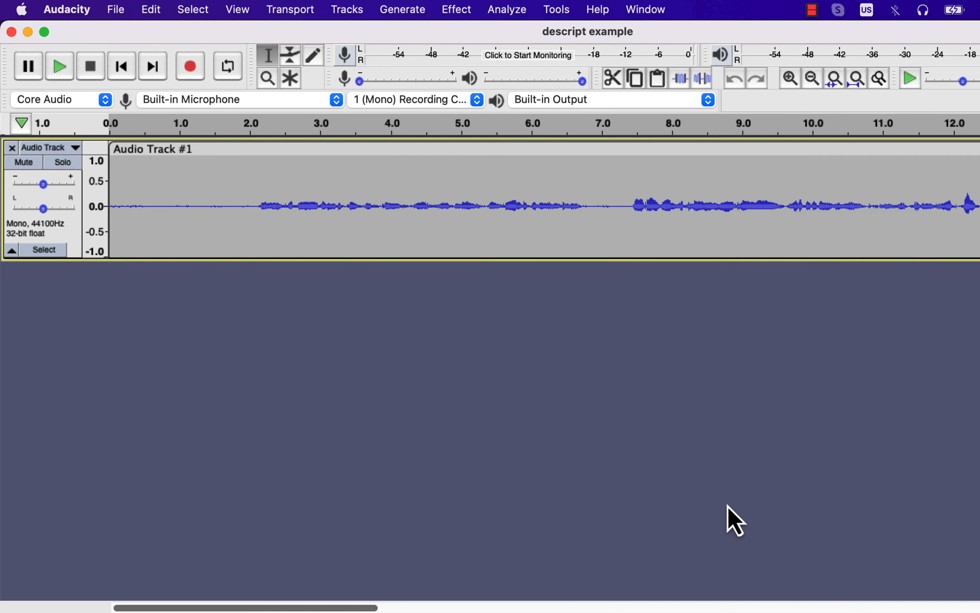
Launch the Descript desktop app and dismiss its tip of the day.
key(F4)
text(des)
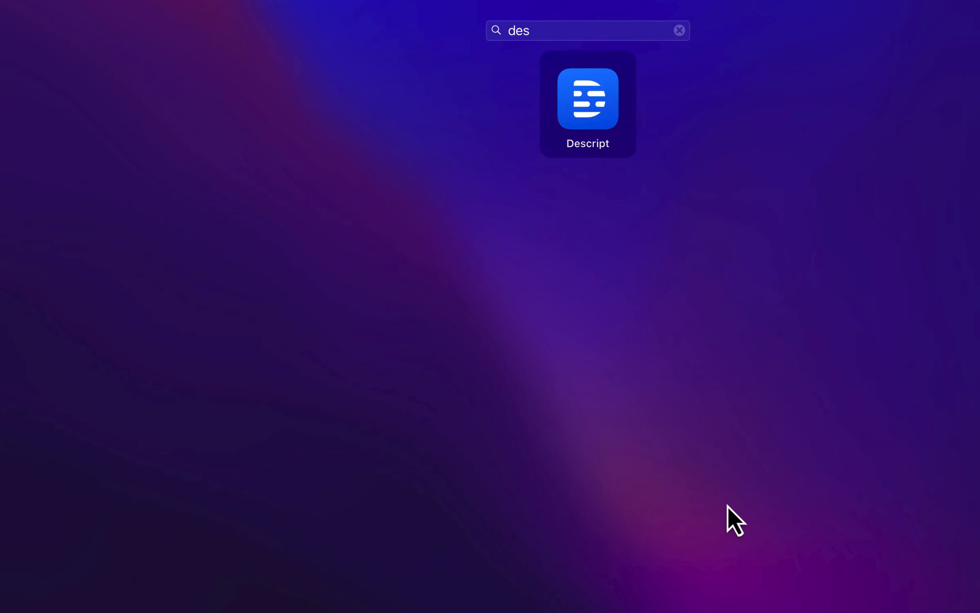
key(Return)
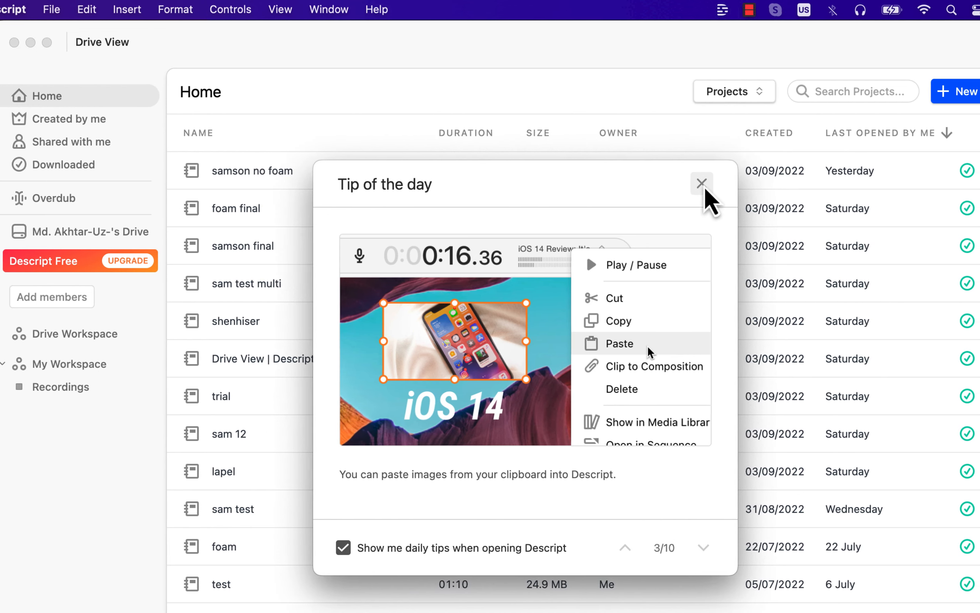
click(705, 189)
Create a new project named "descript example" in My Workspace.
click(952, 92)
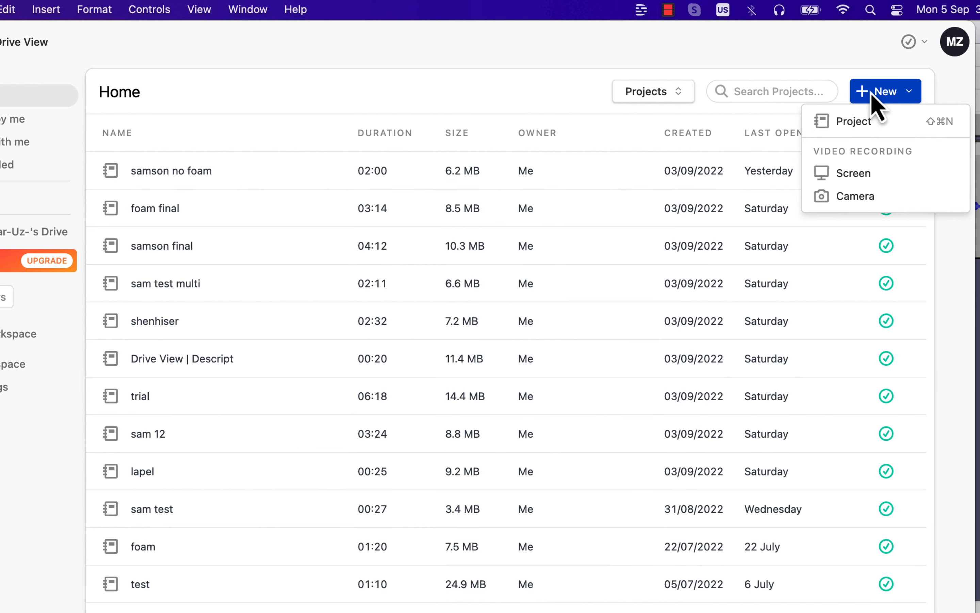
click(860, 124)
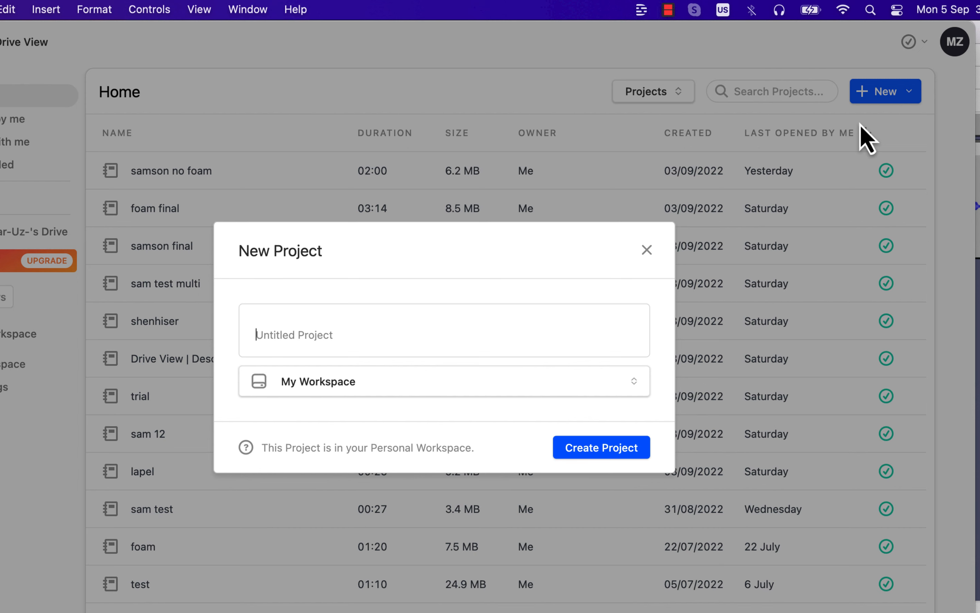
text(descript example)
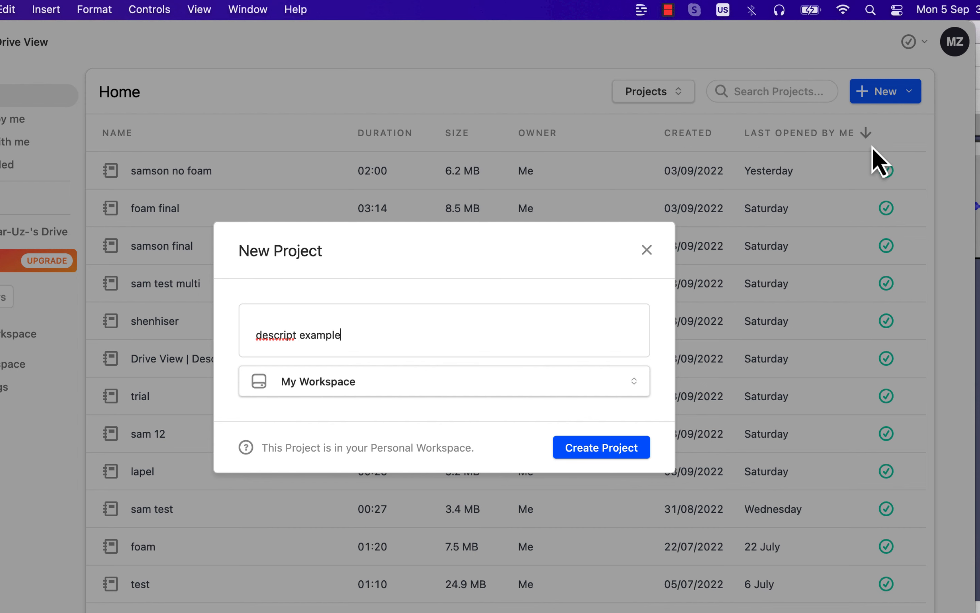
click(594, 451)
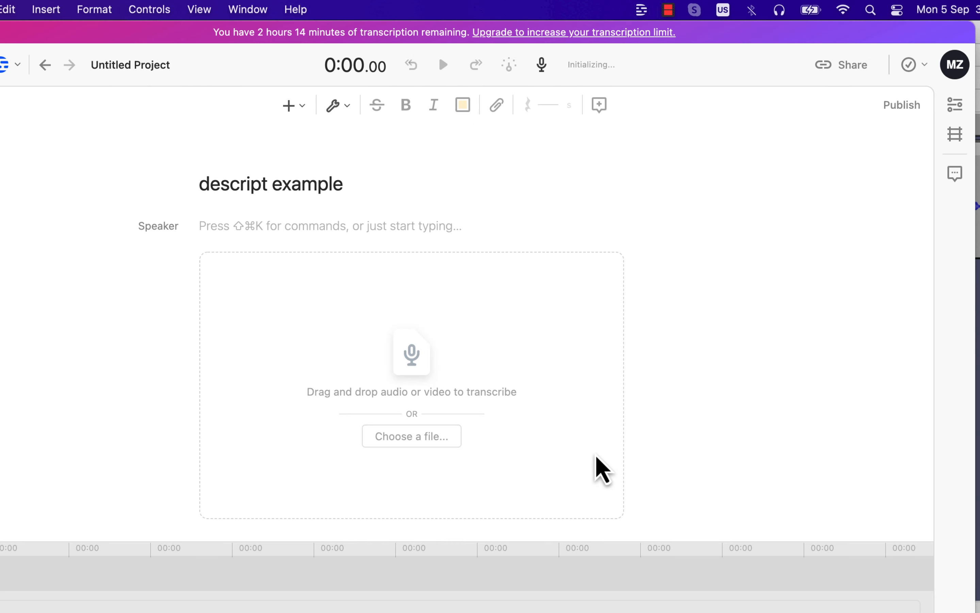
Import descript example.wav from the Sample Audio folder into the project and accept English transcription without a speaker name.
click(441, 438)
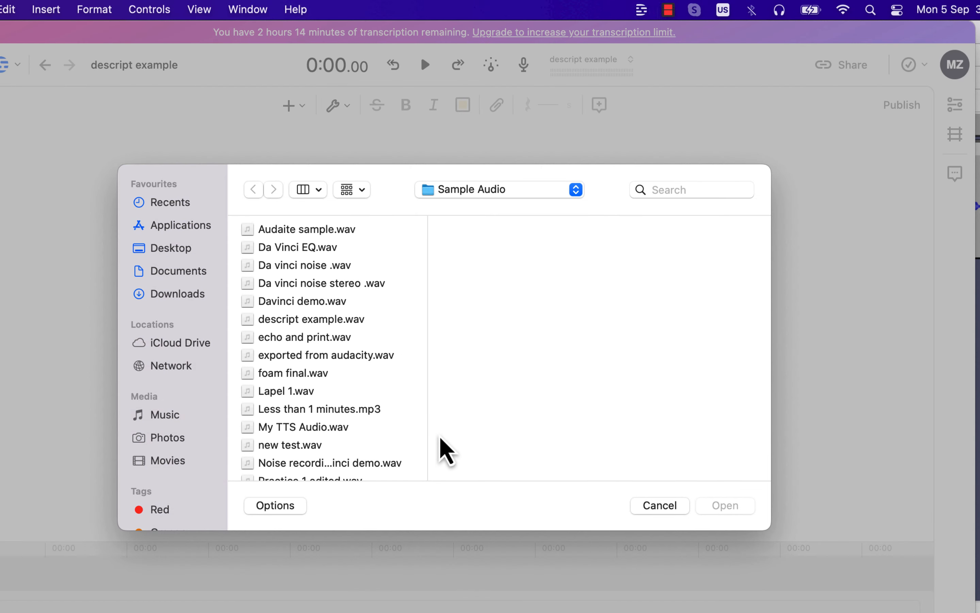
click(348, 320)
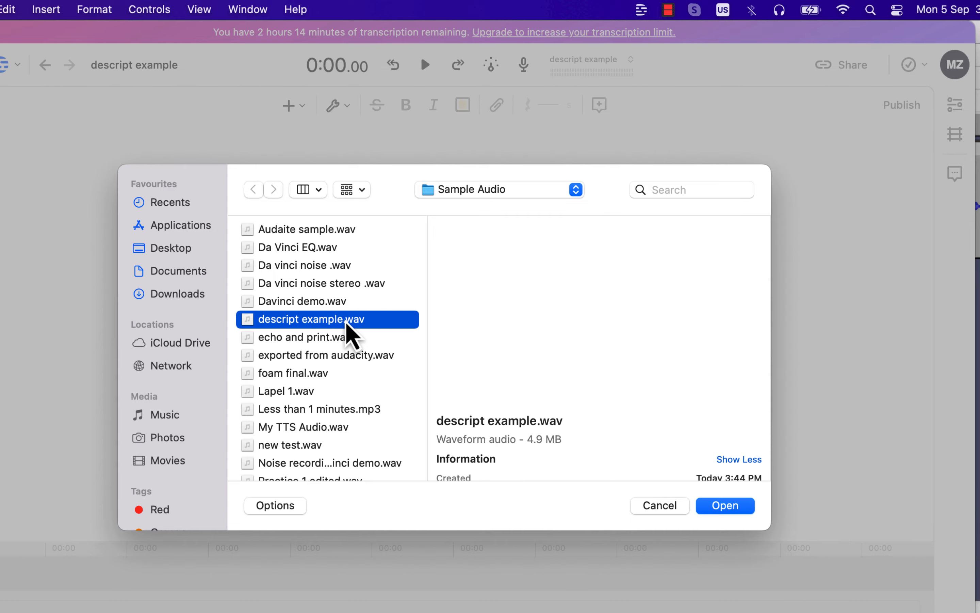
click(734, 511)
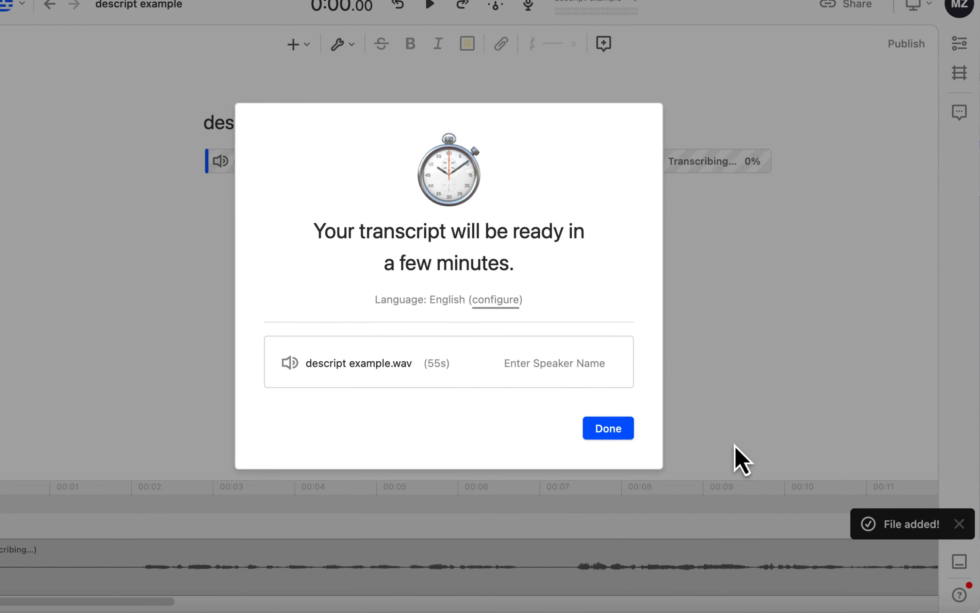
click(614, 431)
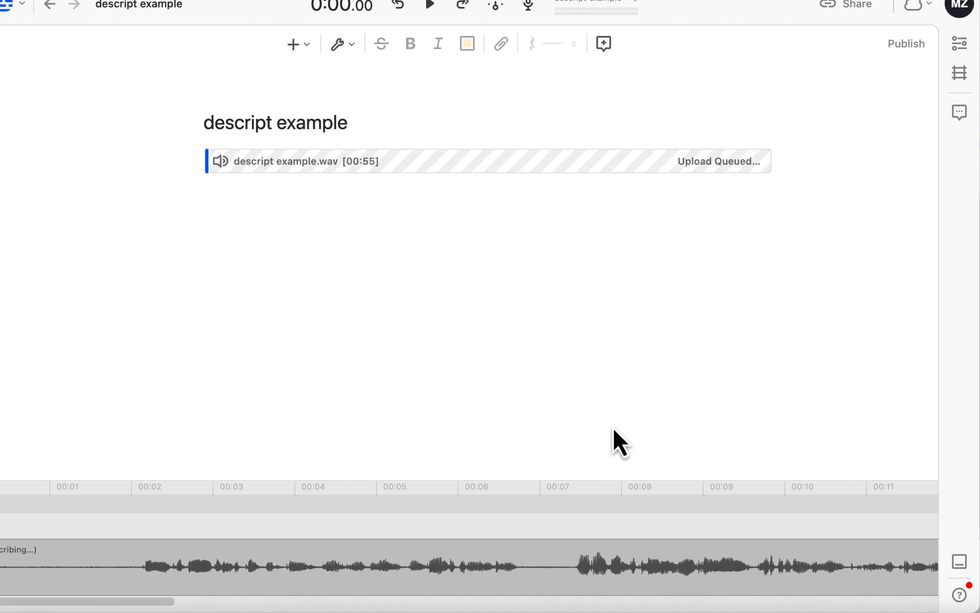
Add the Studio Sound audio repair effect to the descript example.wav clip.
click(564, 577)
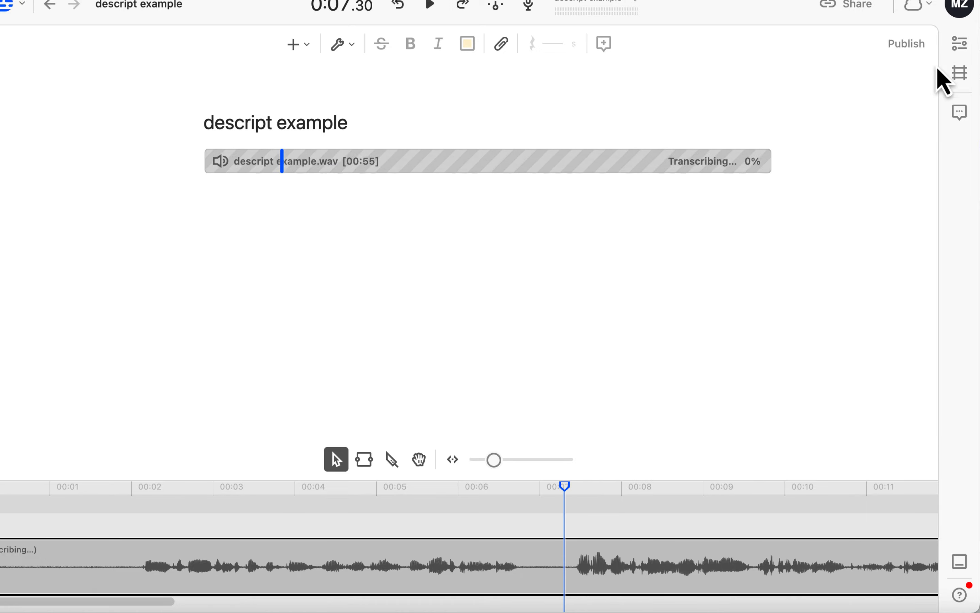
click(959, 43)
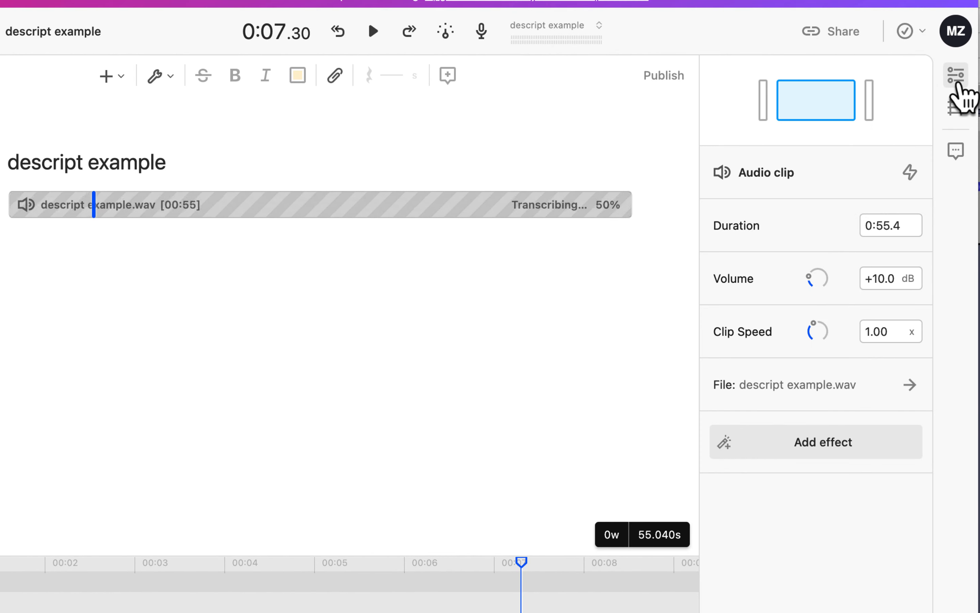
click(812, 442)
mouse_move(689, 404)
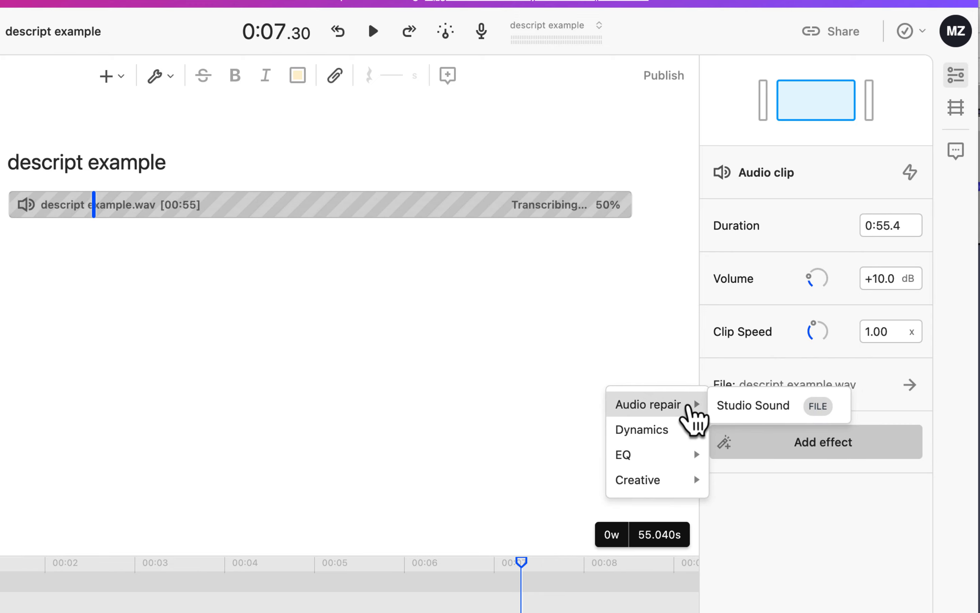
click(749, 405)
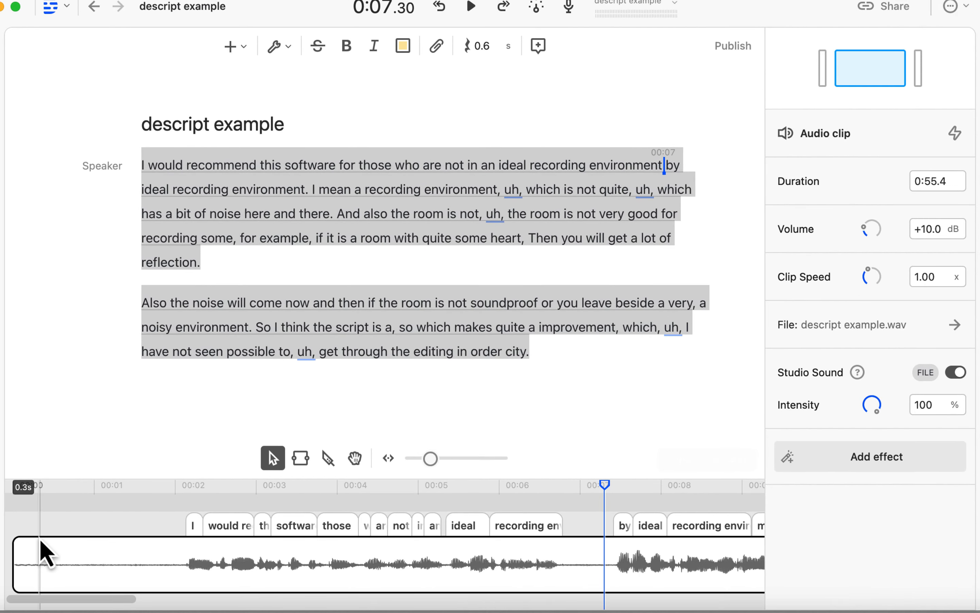
Play the clip from about 0.3 s, switching Studio Sound off and back on to compare the original and processed audio.
click(40, 540)
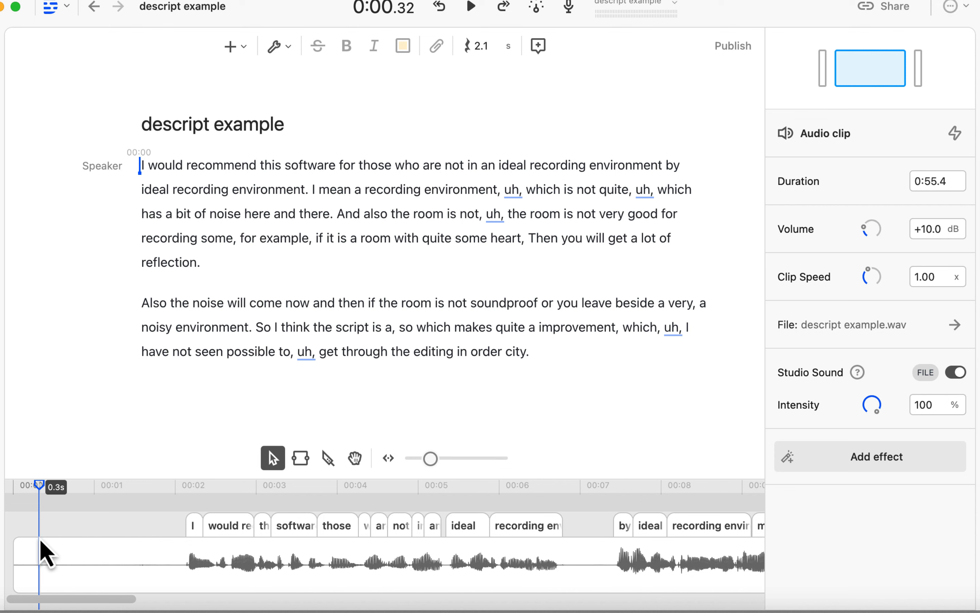
key(space)
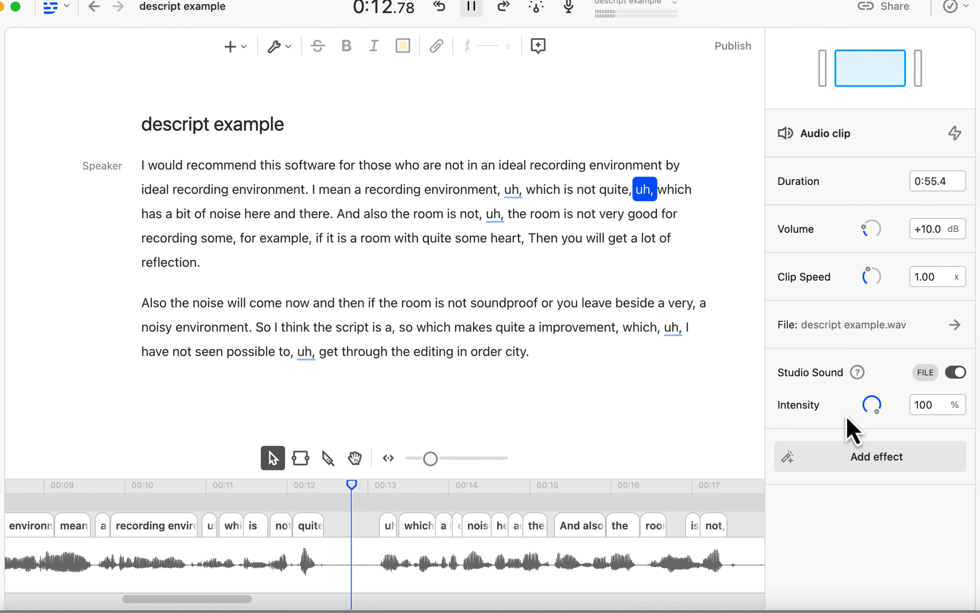
click(953, 373)
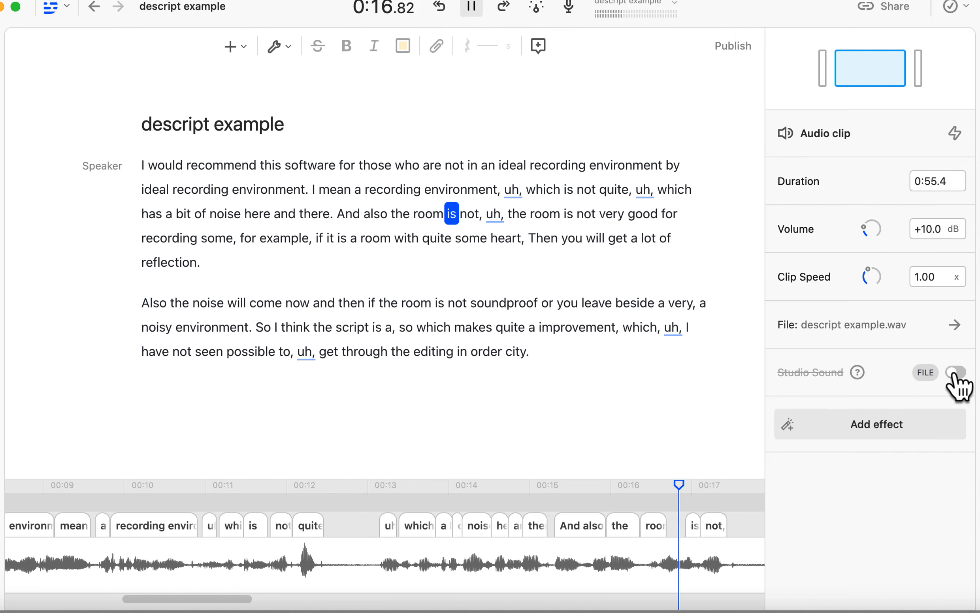
click(955, 374)
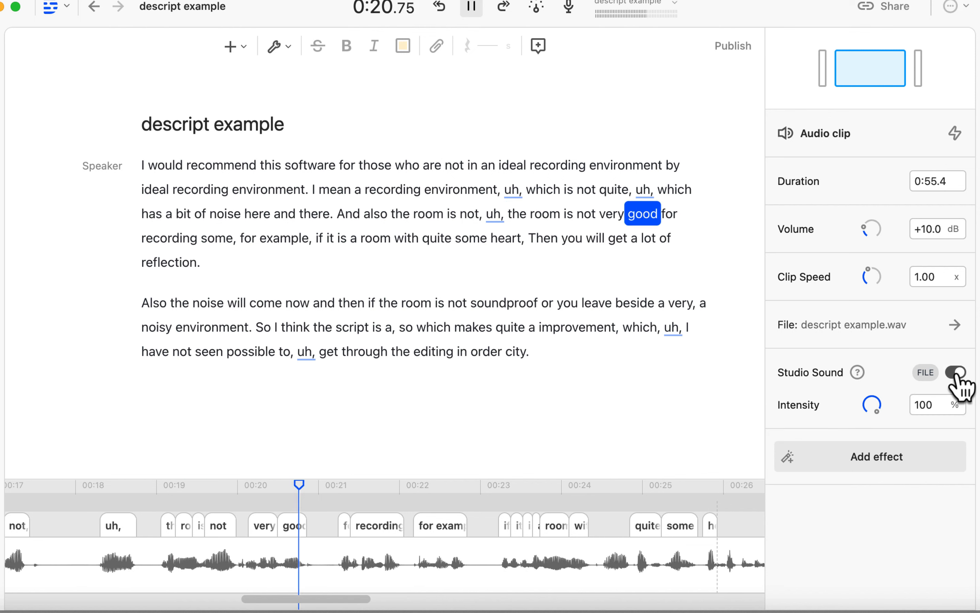
Add the Compressor dynamics effect to the descript example.wav clip with its default preset.
click(867, 457)
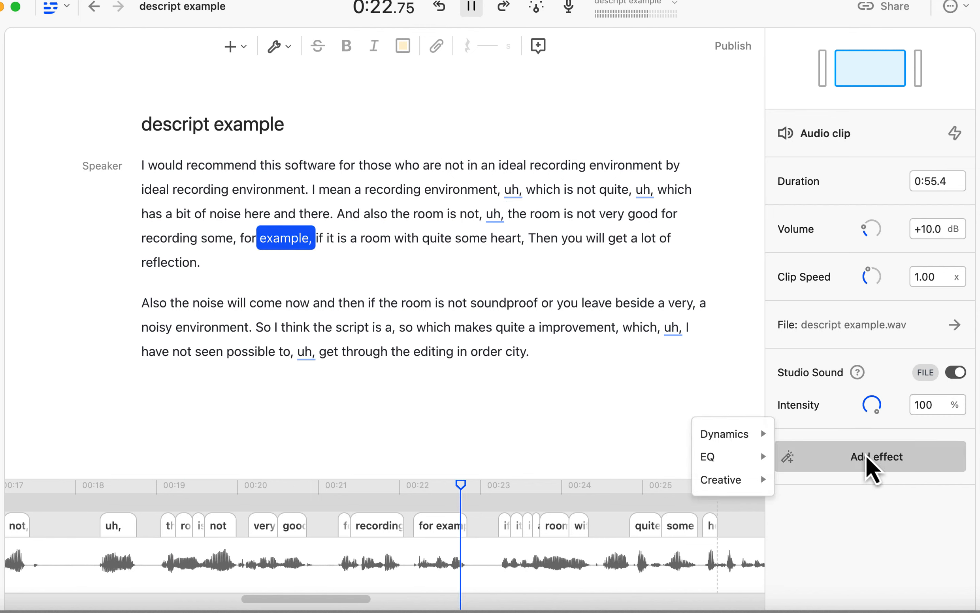
mouse_move(738, 434)
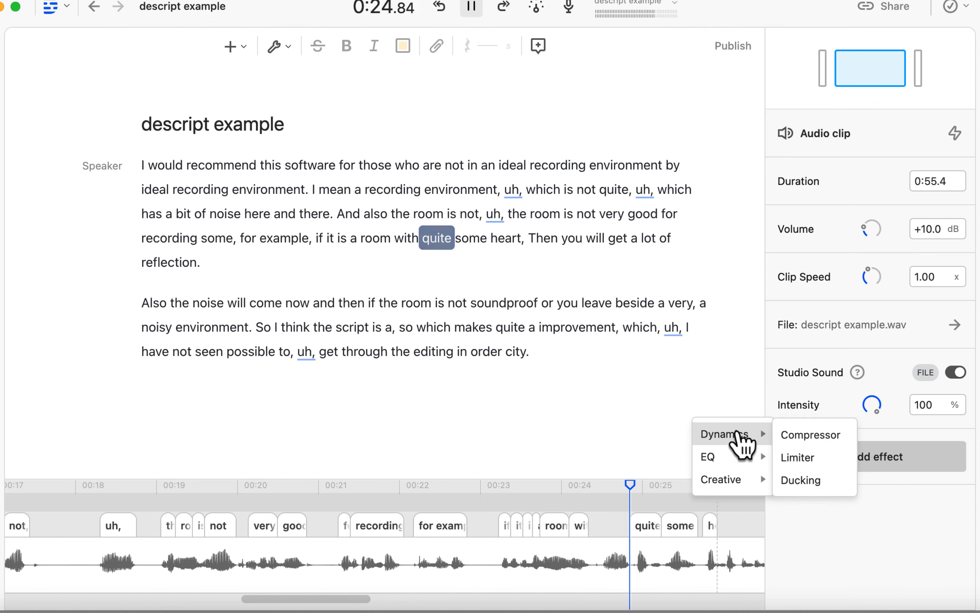
click(819, 437)
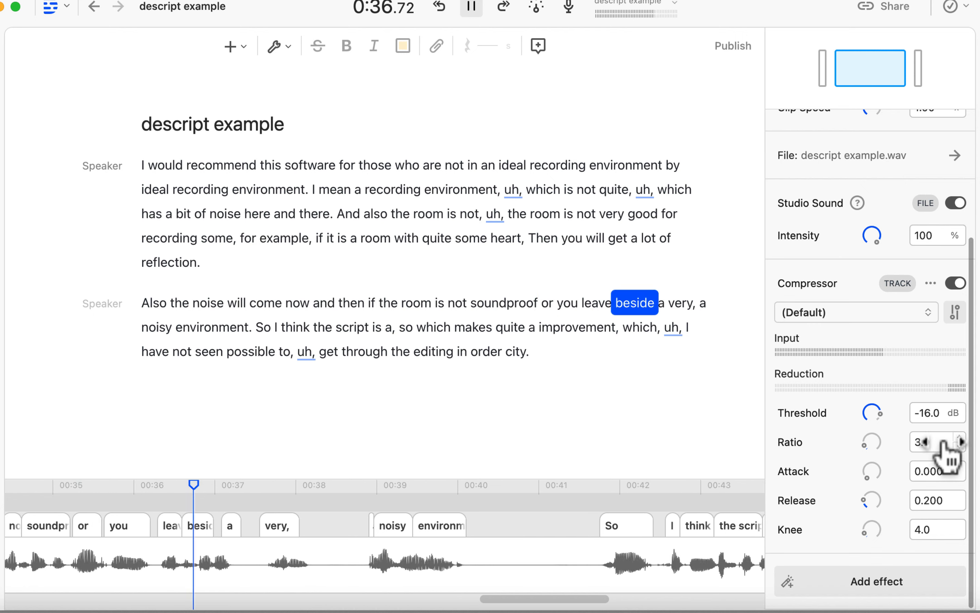
During playback, switch the Compressor off and back on, then Studio Sound off and back on, to compare the sound.
click(955, 283)
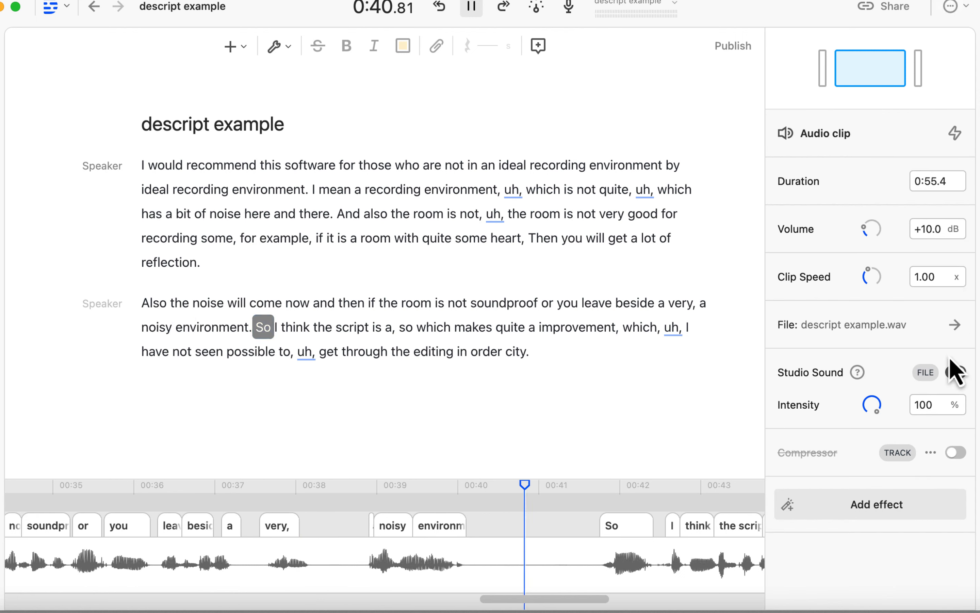
click(956, 452)
click(956, 372)
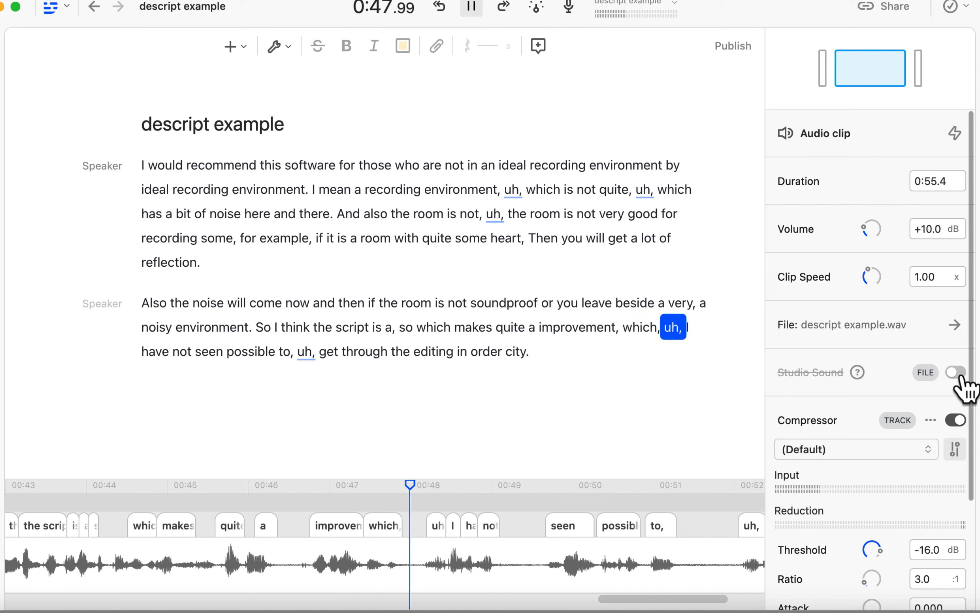
click(956, 373)
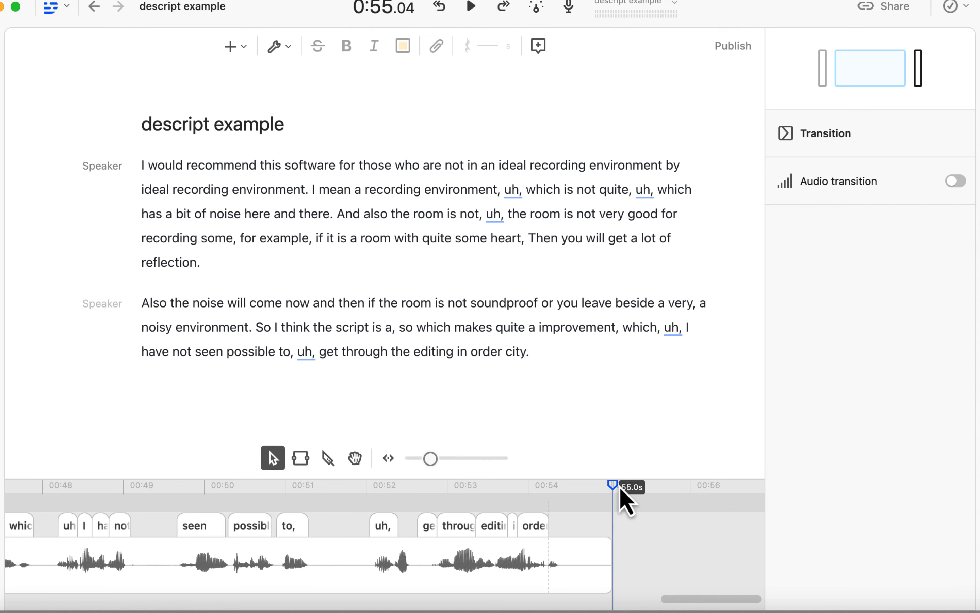
Export the current composition as lossless WAV audio with 1 channel, 44100 sample rate and -18 LUFS volume normalization.
scroll(406, 570, left, 5)
scroll(407, 570, left, 10)
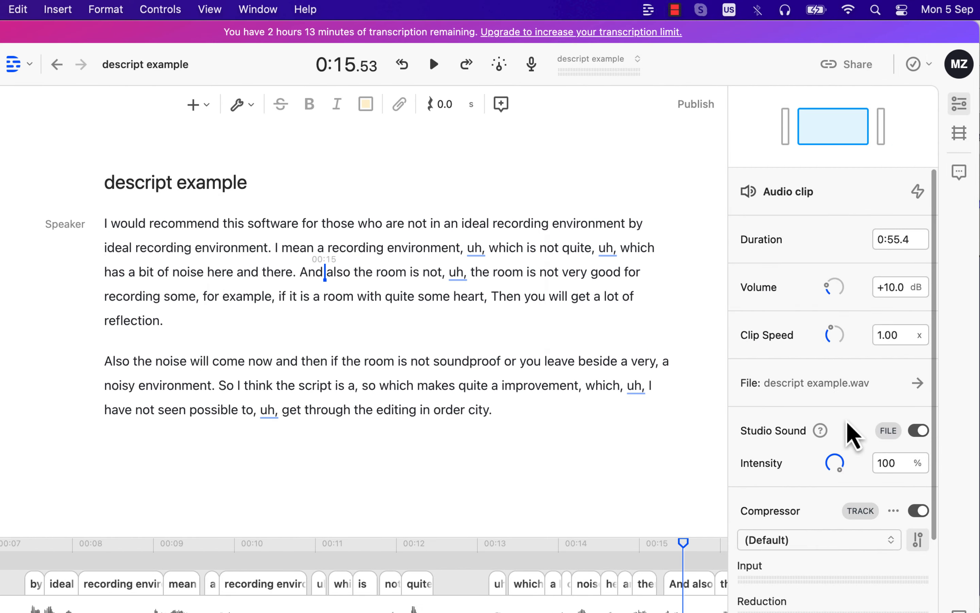
click(838, 73)
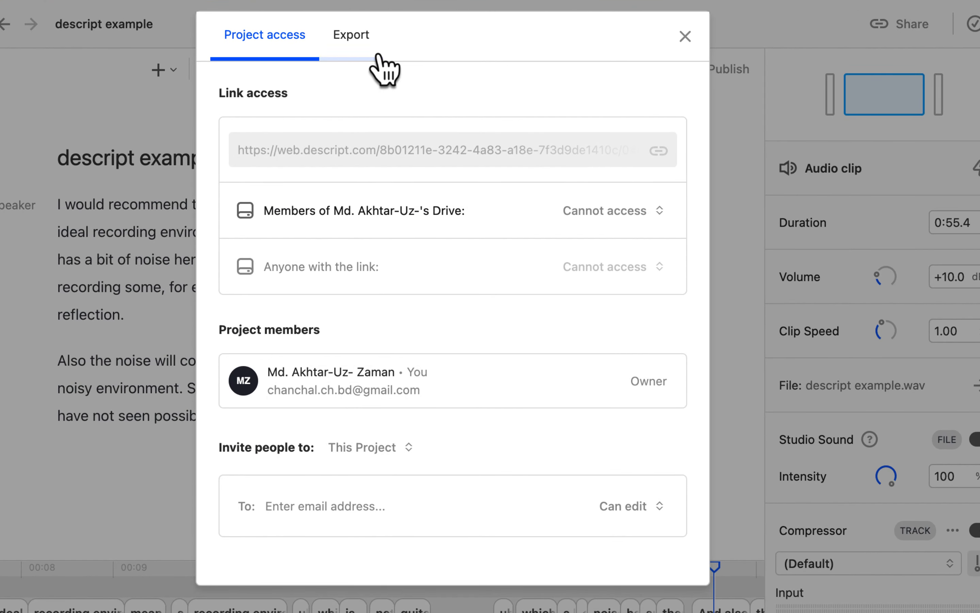
click(362, 51)
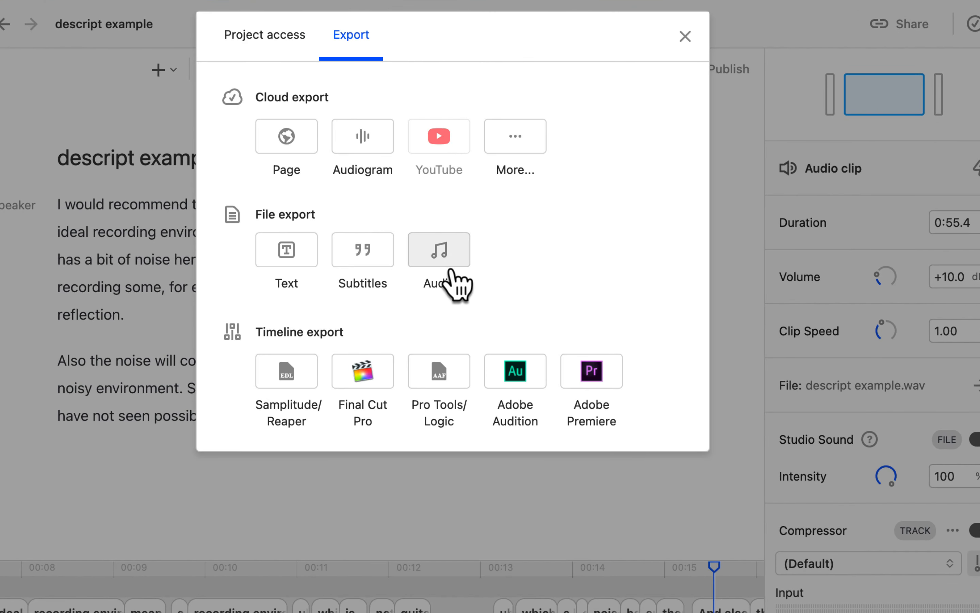
click(437, 257)
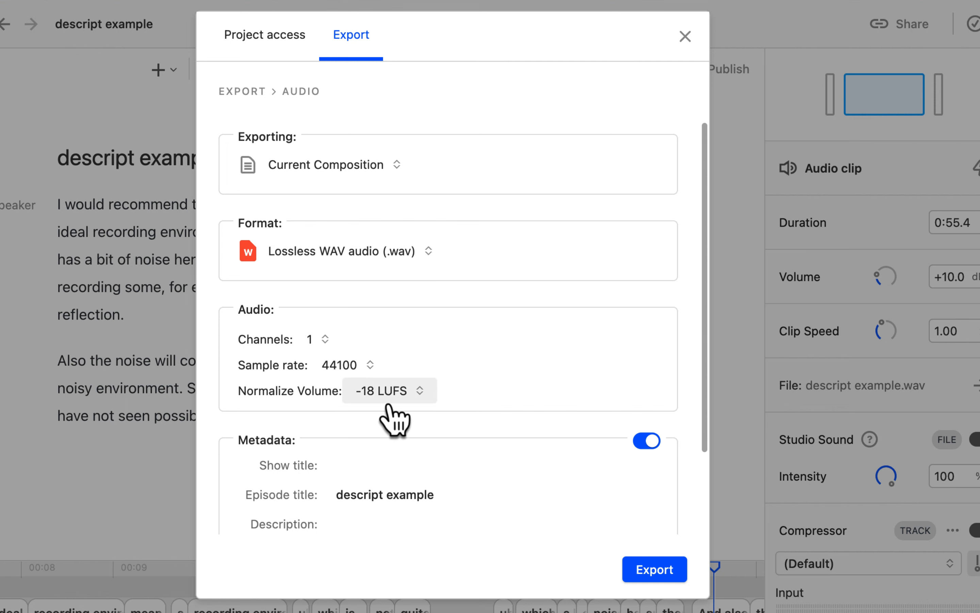
click(655, 569)
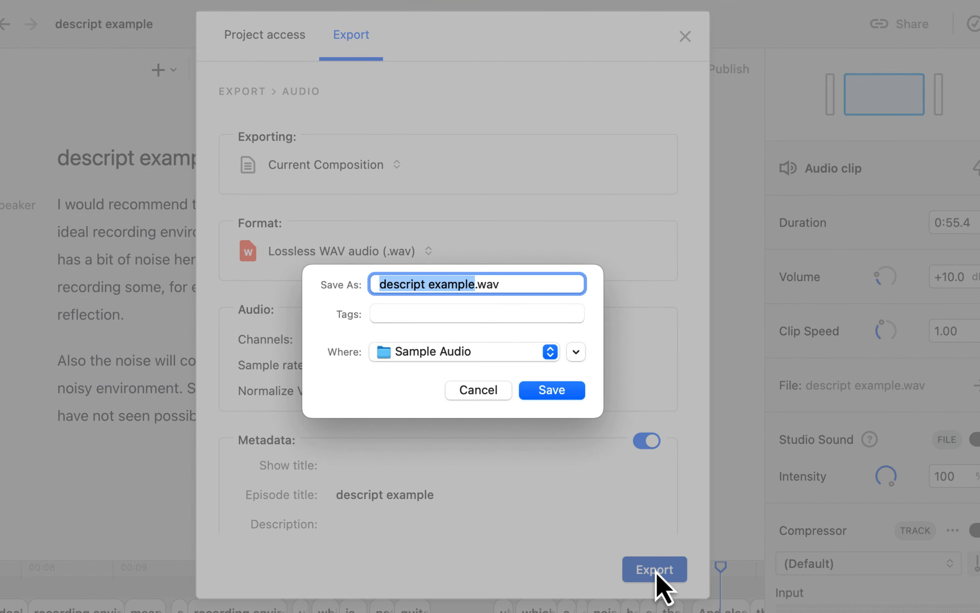
Save the exported audio as "descript example after processing in Descript.wav" in the Sample Audio folder.
key(Right)
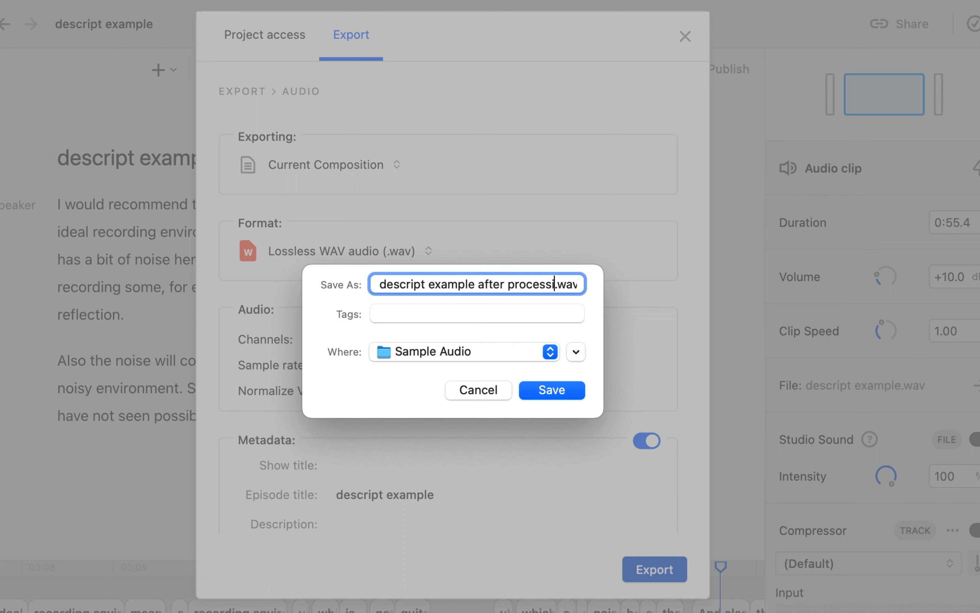
text(after processing in De)
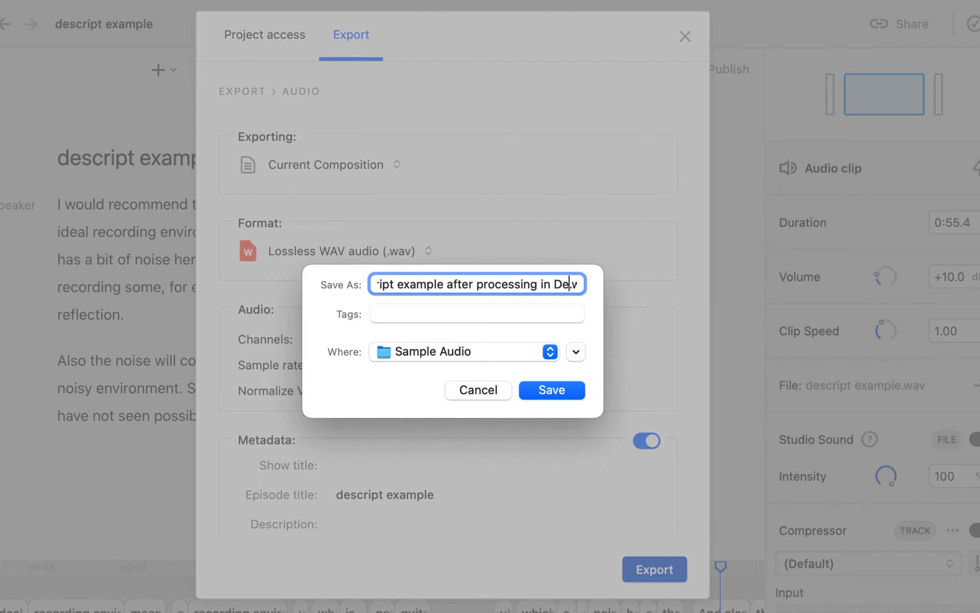
text(script)
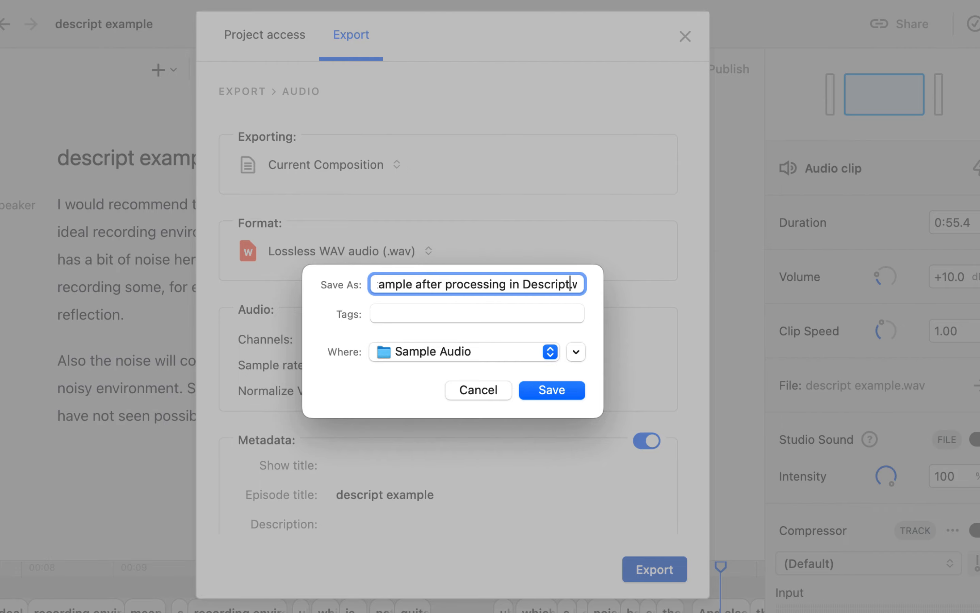
key(Return)
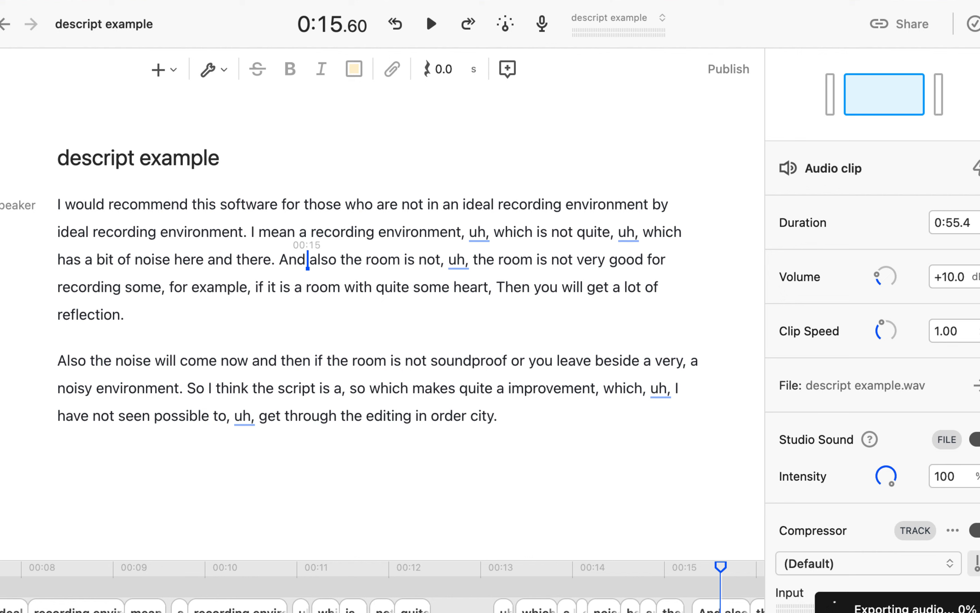